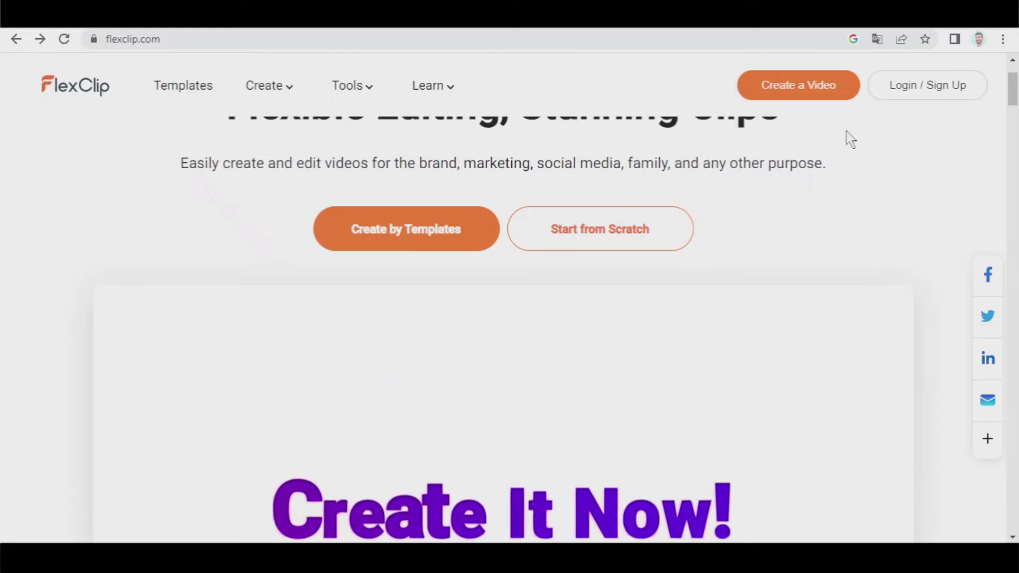
# Sign in to FlexClip with Google by picking the account in the popup.
pyautogui.click(916, 89)
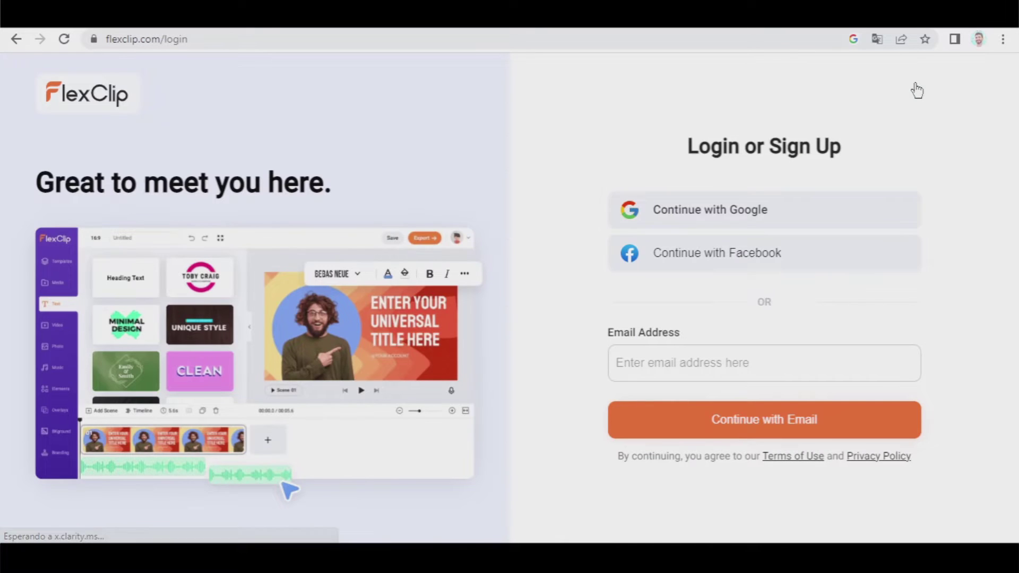
pyautogui.click(708, 217)
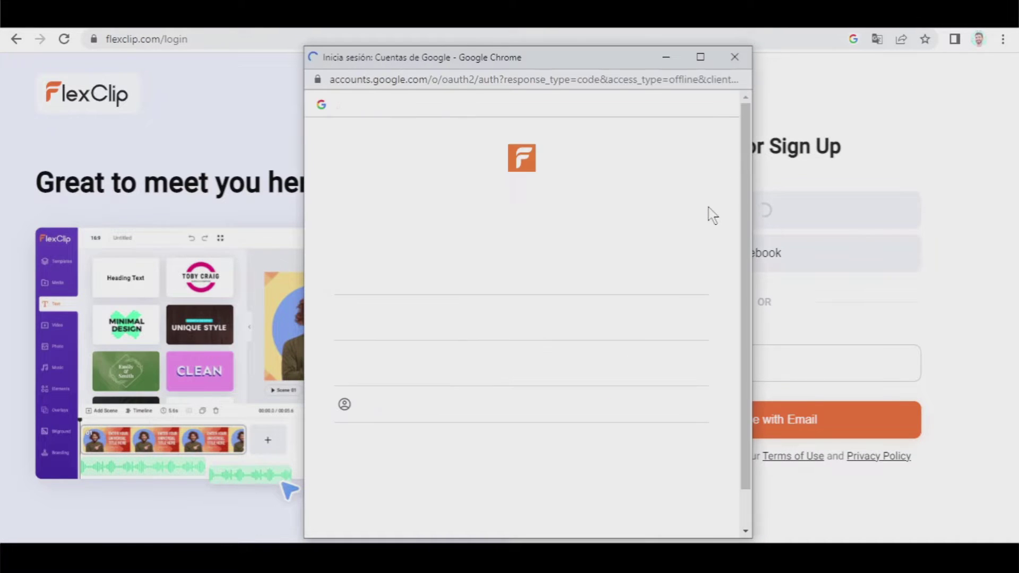
pyautogui.click(462, 276)
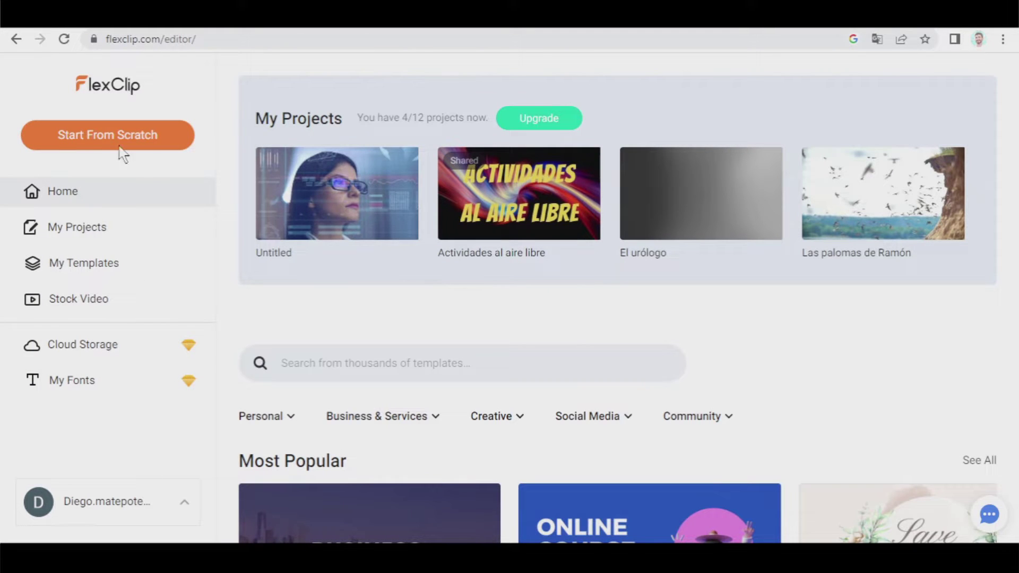
# Create a blank 16:9 timeline-mode project from scratch and dismiss the Import Media prompt.
pyautogui.click(96, 142)
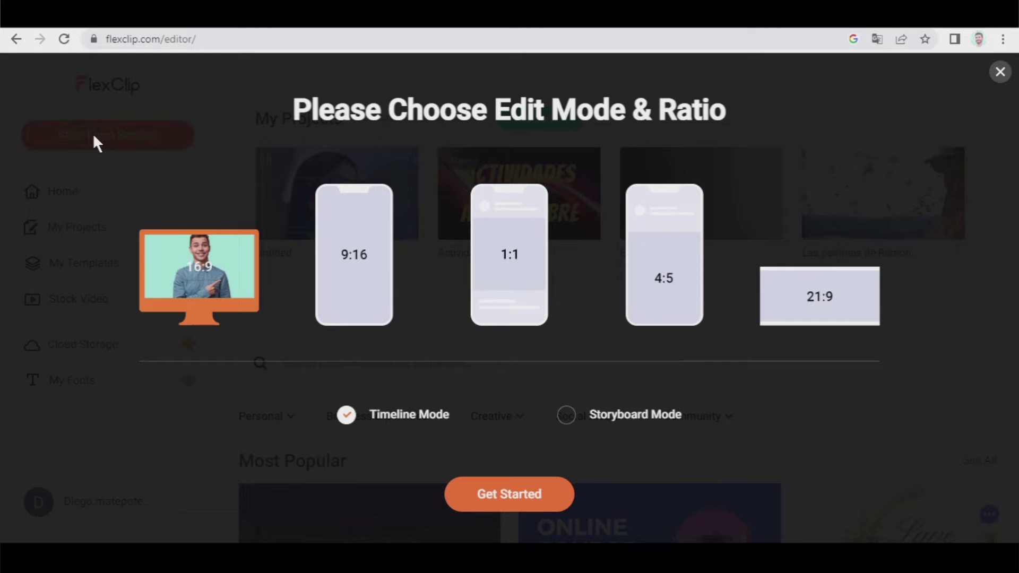
pyautogui.click(468, 494)
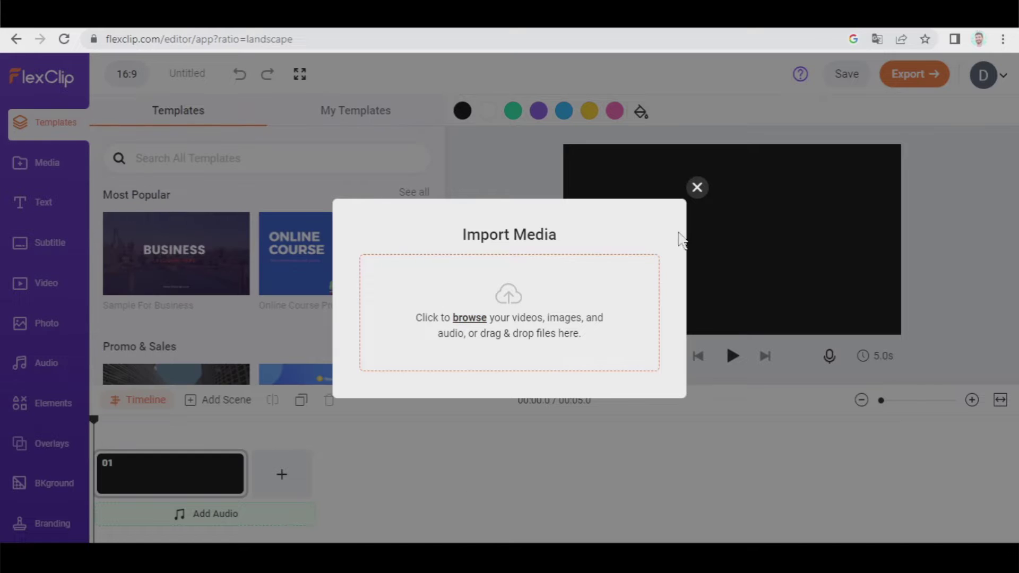
pyautogui.click(697, 189)
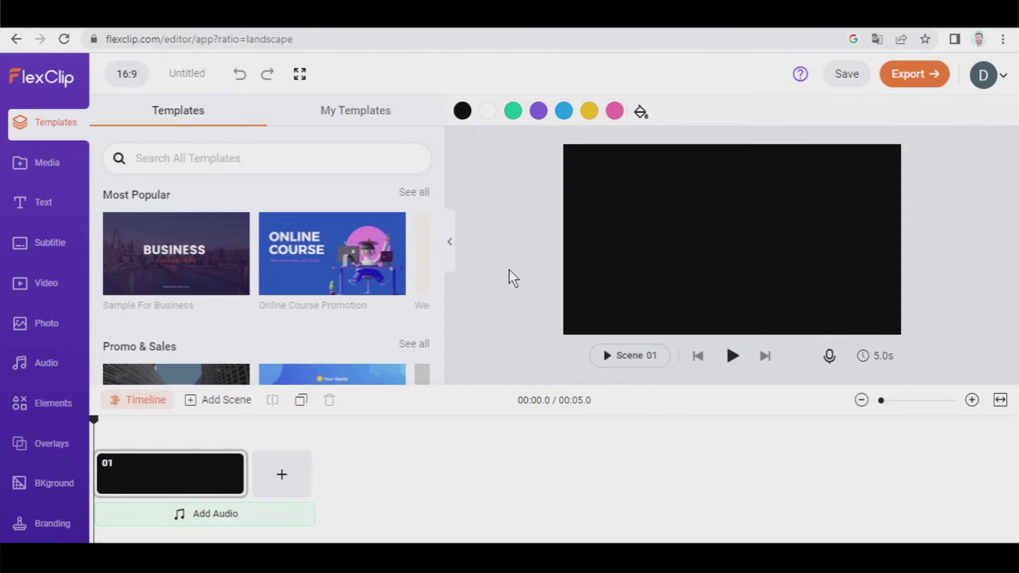
# Open Text to Speech and check the voice and language lists, keeping English (United States) and Jenny.
pyautogui.click(45, 169)
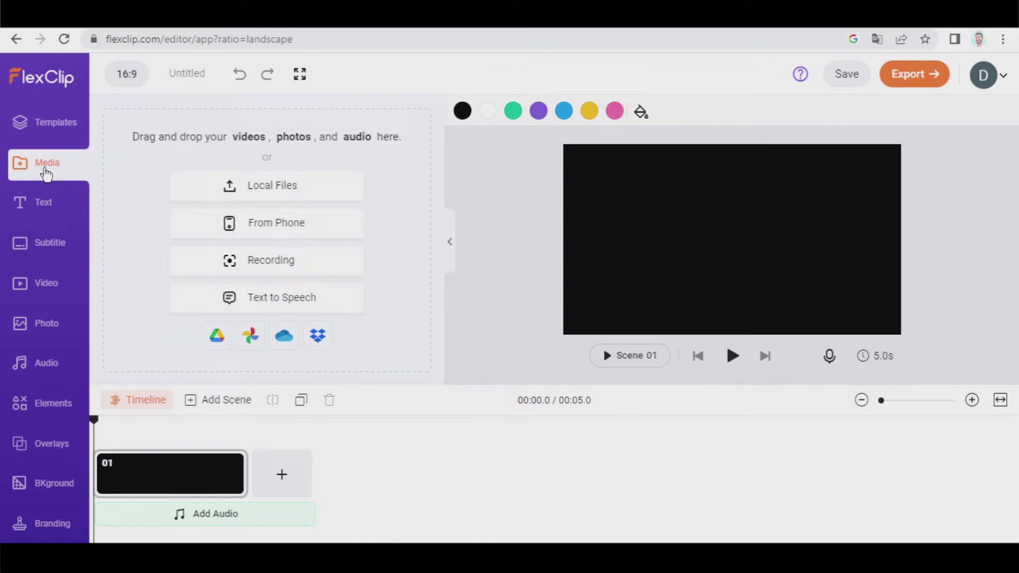
pyautogui.click(279, 301)
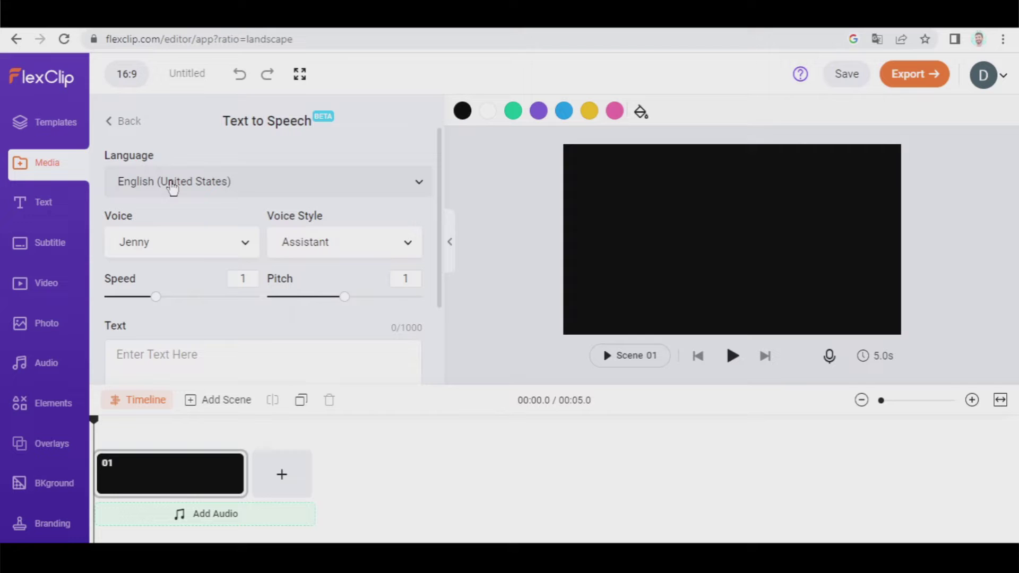
pyautogui.click(242, 244)
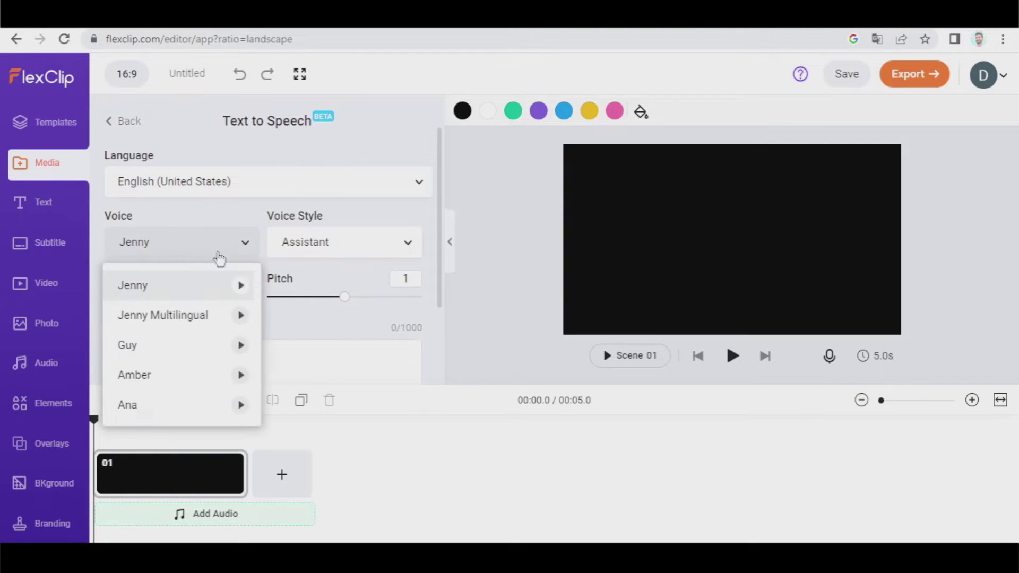
pyautogui.click(412, 182)
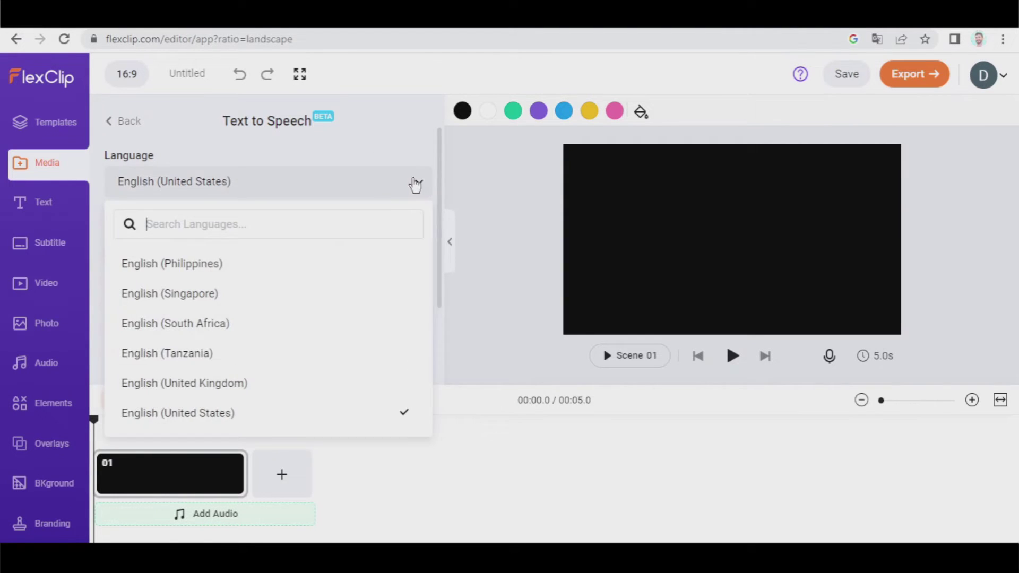
pyautogui.scroll(4, 266, 319)
pyautogui.scroll(8, 268, 319)
pyautogui.scroll(-4, 271, 306)
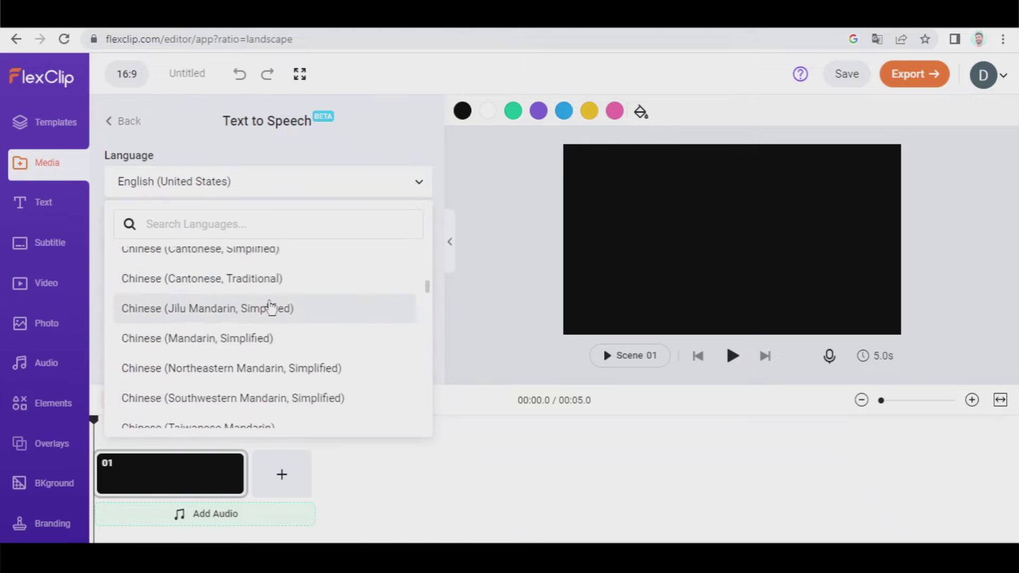
pyautogui.scroll(-5, 263, 311)
pyautogui.scroll(-10, 269, 298)
pyautogui.scroll(-10, 268, 310)
pyautogui.scroll(-5, 269, 311)
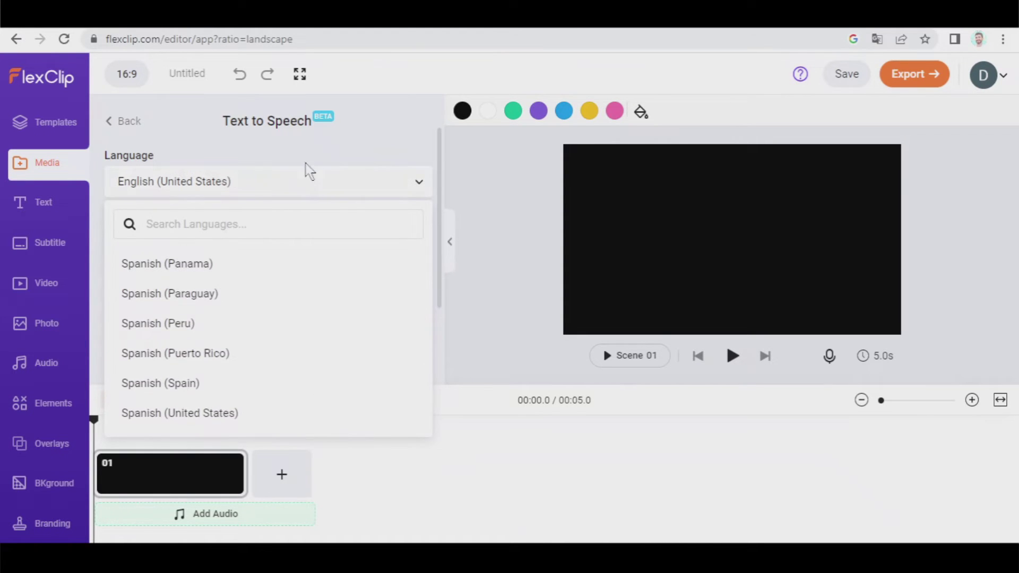
pyautogui.click(313, 143)
pyautogui.scroll(-1, 232, 285)
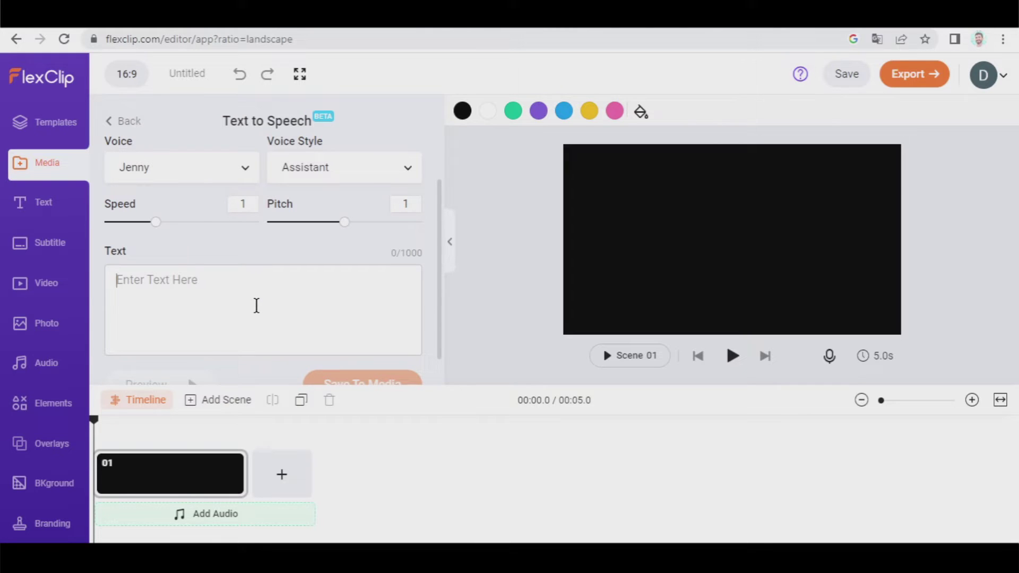
pyautogui.write('I')
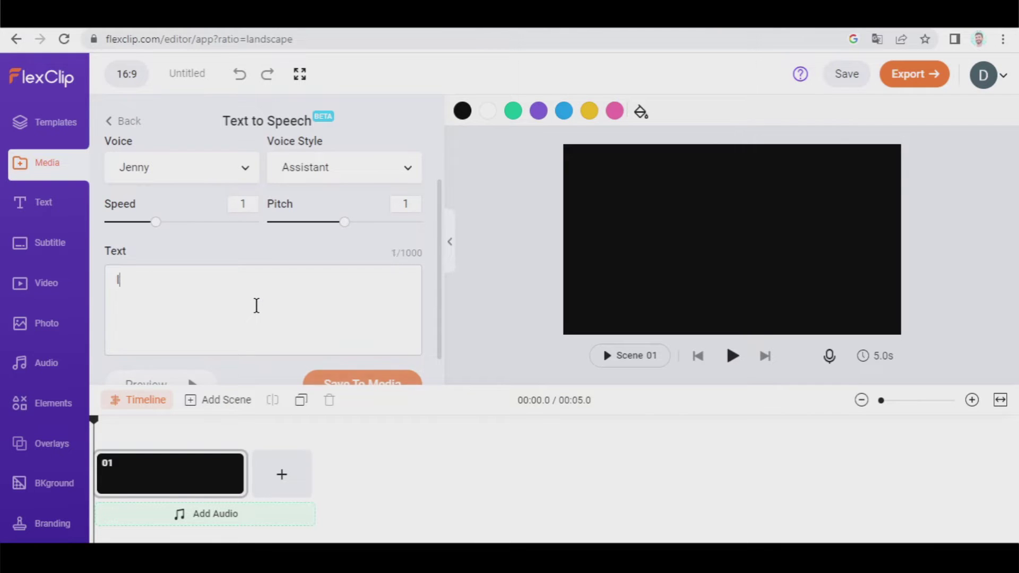
pyautogui.write('n this video, we are going to learn how to open an online business.')
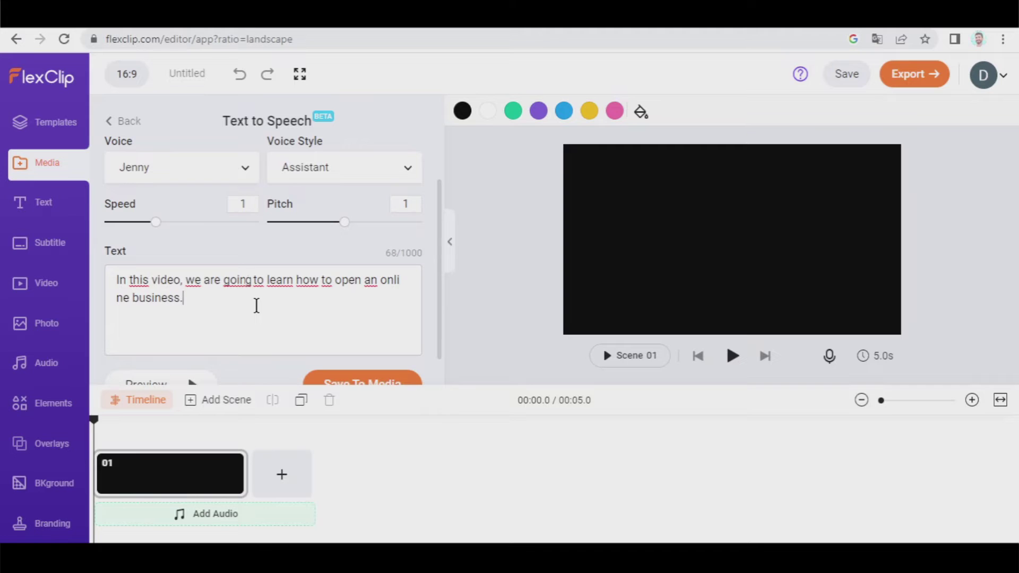
pyautogui.scroll(-2, 303, 317)
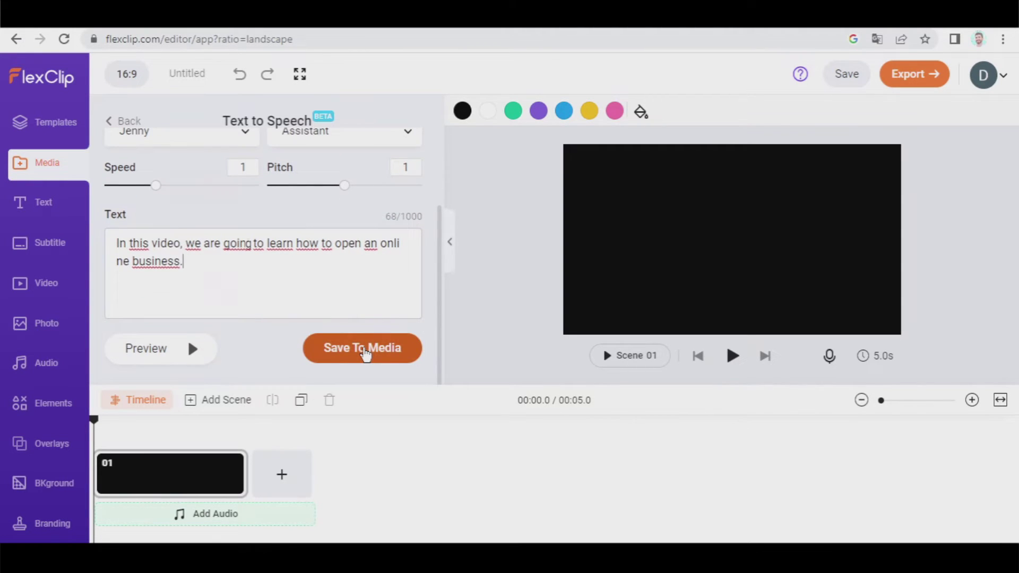
# Save the speech MP3 to media, add it under scene 01, and check its fade settings.
pyautogui.click(365, 351)
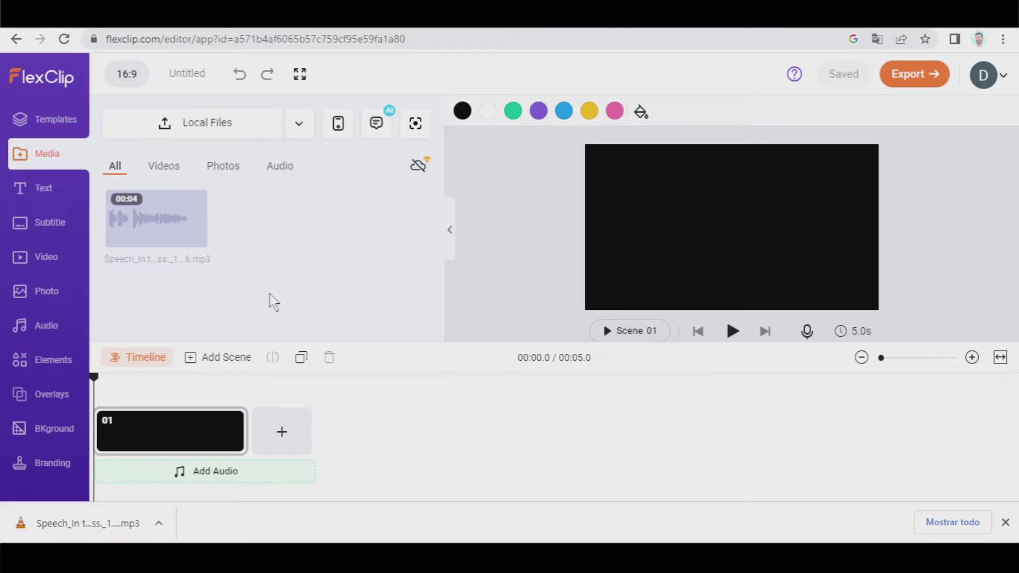
pyautogui.moveTo(157, 219)
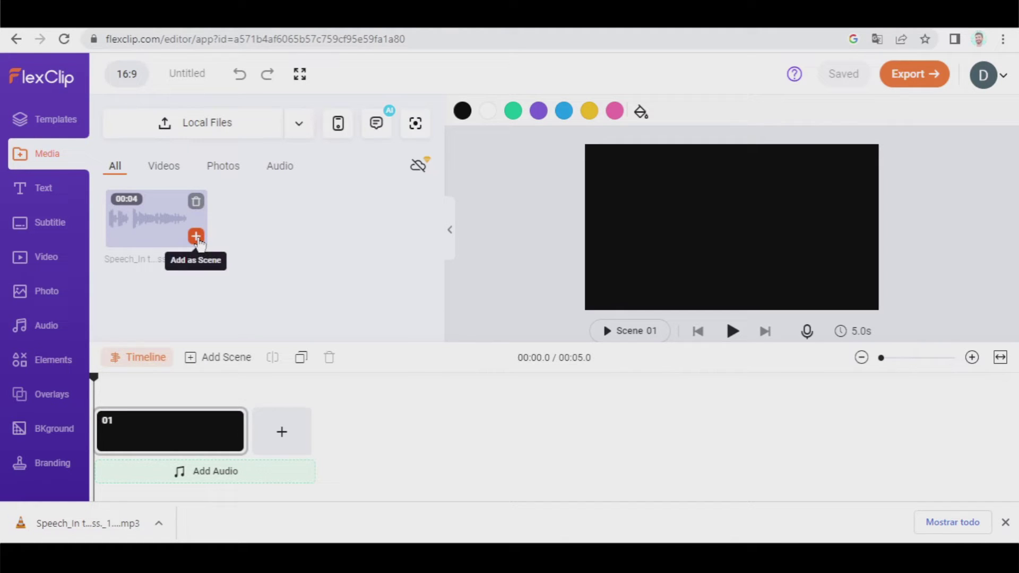
pyautogui.click(196, 238)
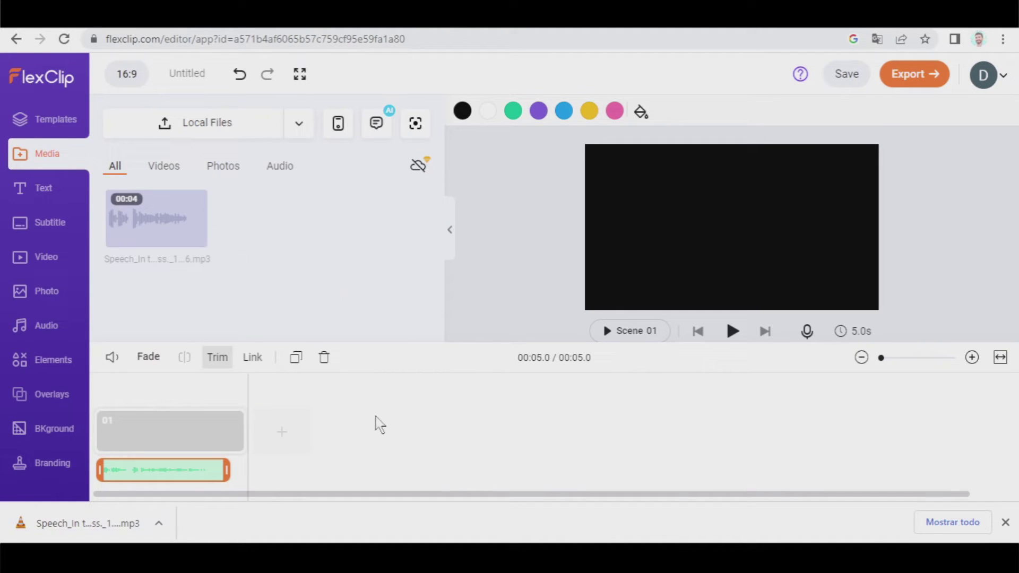
pyautogui.click(213, 474)
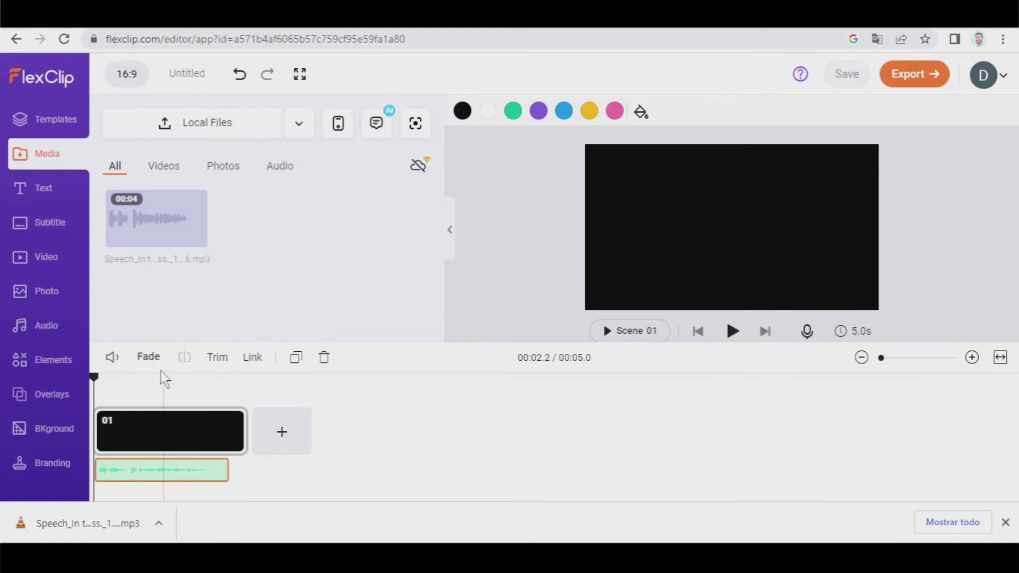
pyautogui.click(148, 358)
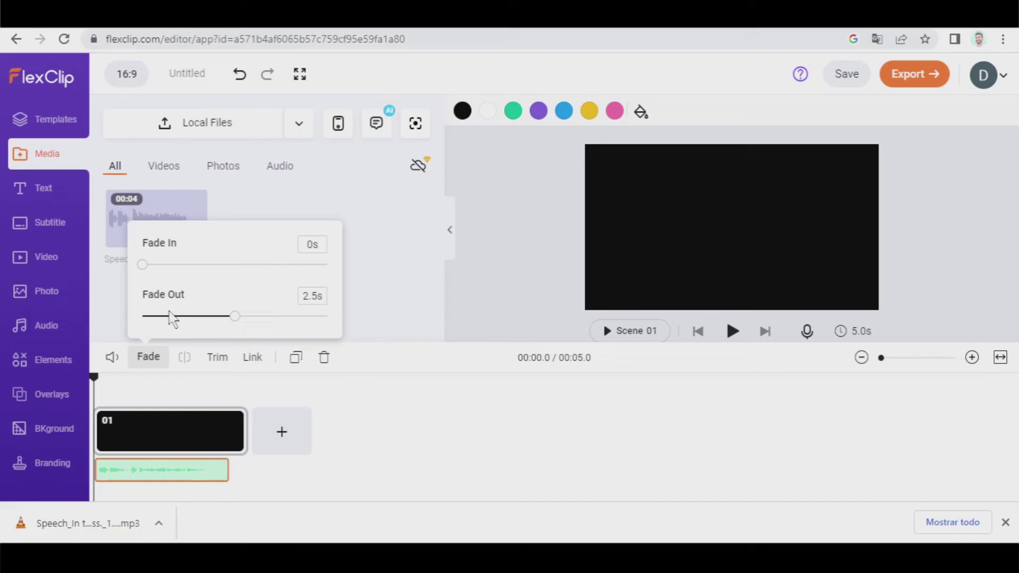
pyautogui.click(281, 481)
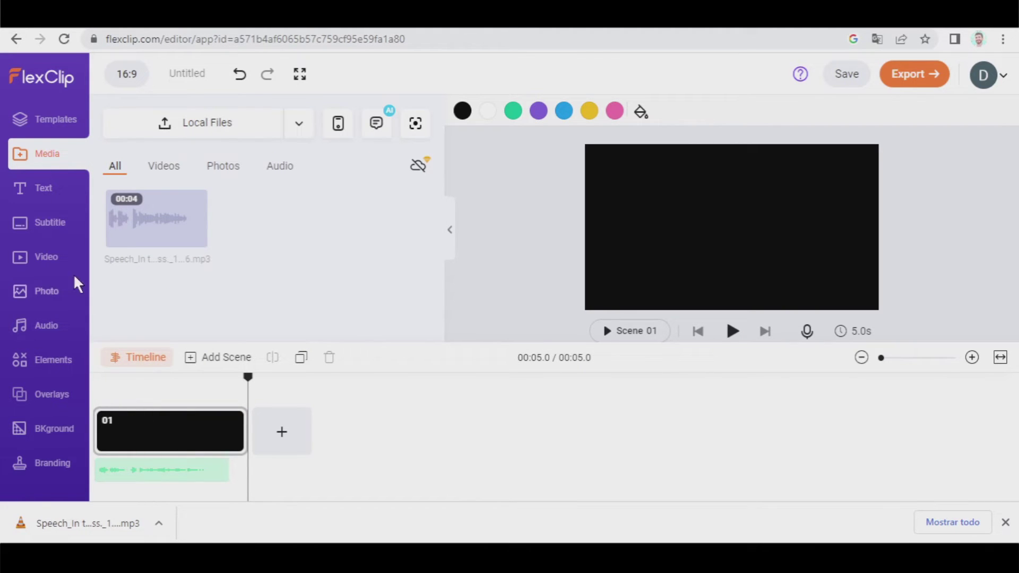
# Browse all Business stock videos and use the 0:23 woman-in-glasses clip as scene 01.
pyautogui.click(50, 266)
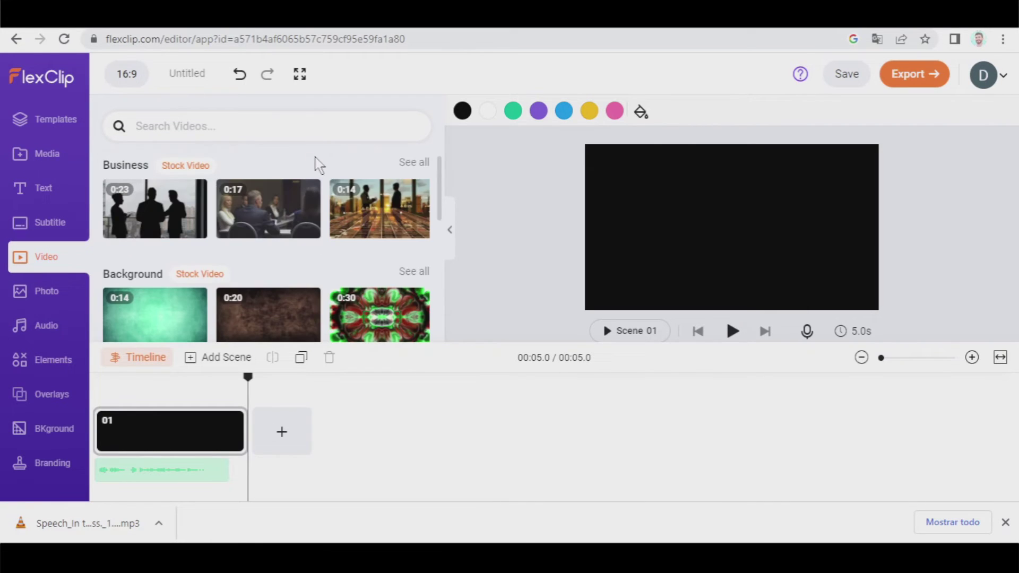
pyautogui.click(225, 126)
pyautogui.click(285, 109)
pyautogui.click(413, 163)
pyautogui.scroll(-5, 297, 231)
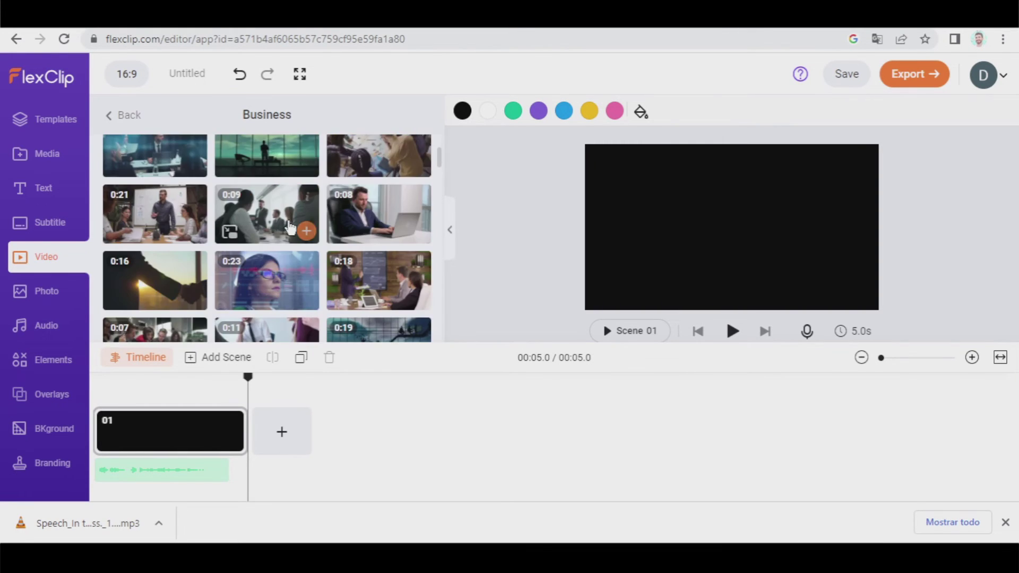
pyautogui.scroll(-5, 279, 219)
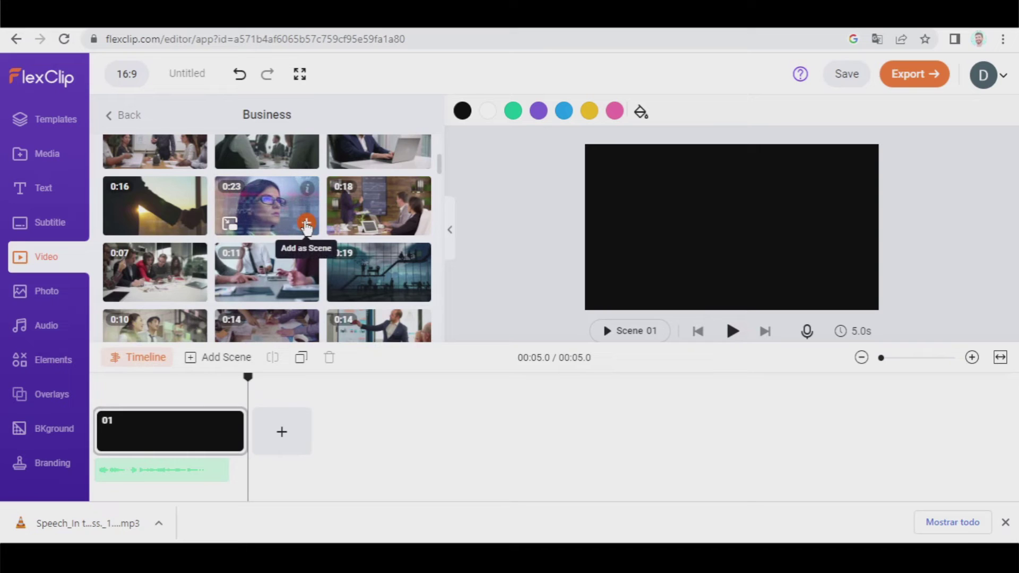
pyautogui.click(306, 224)
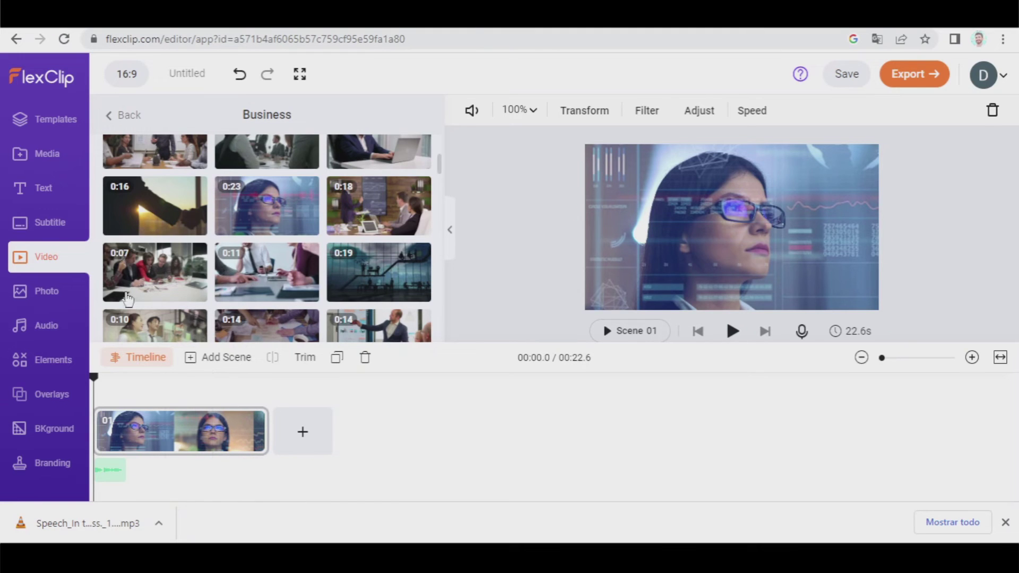
# Return to the media library and review export quality options, leaving 480p selected.
pyautogui.click(62, 164)
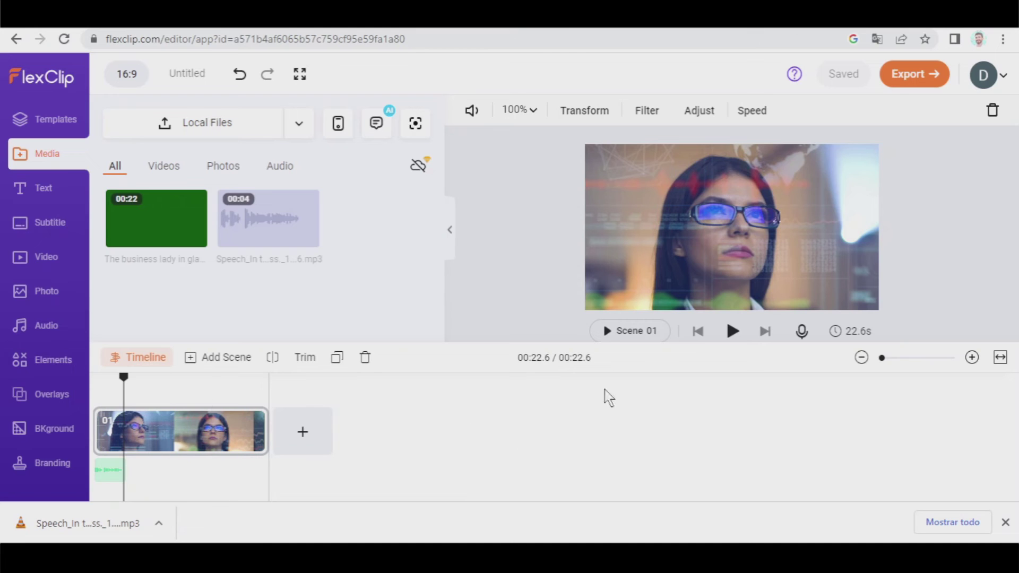
pyautogui.click(948, 78)
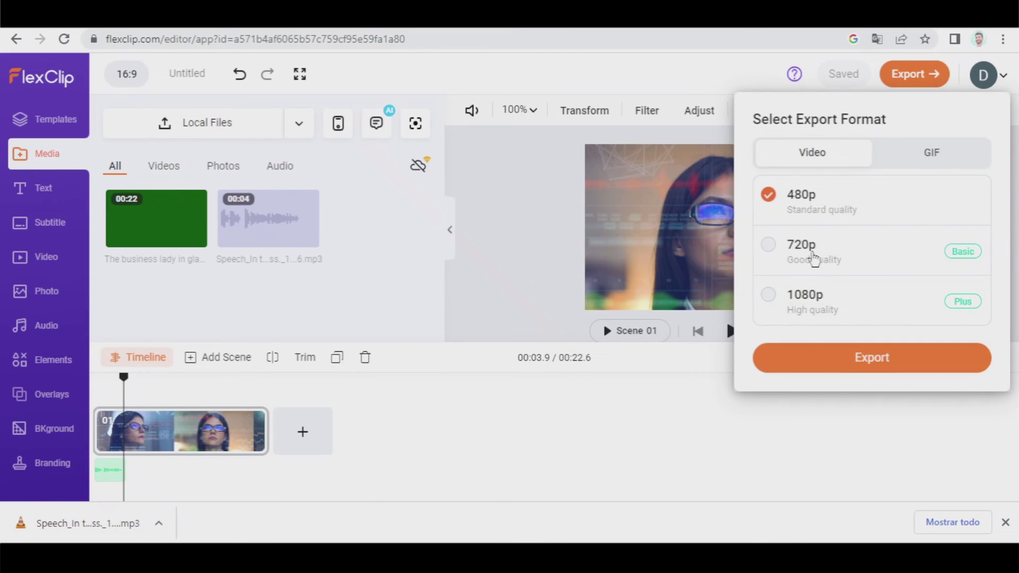
pyautogui.click(401, 313)
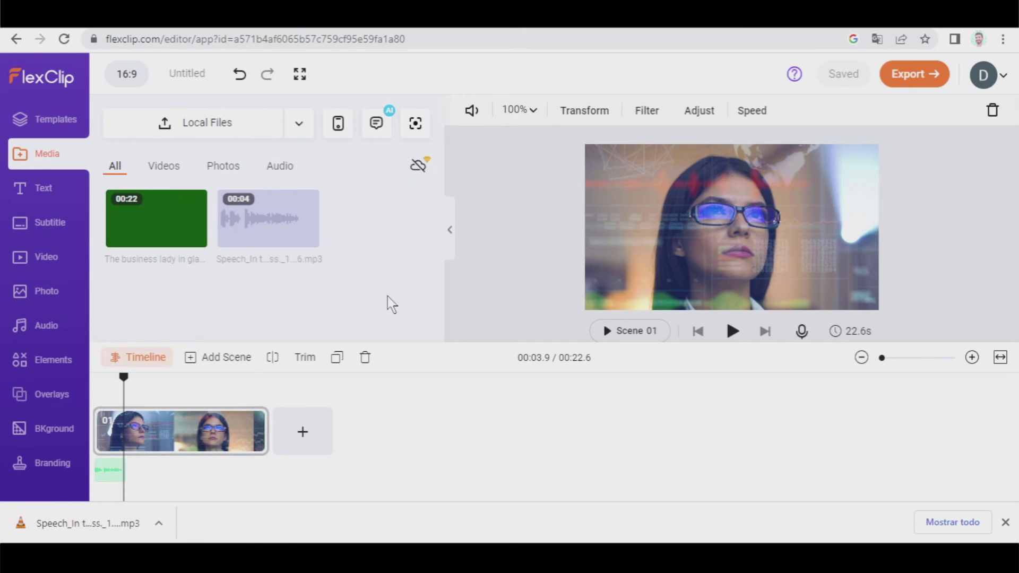
# Open the Subtitle panel with its auto AI and manual subtitle options.
pyautogui.click(50, 225)
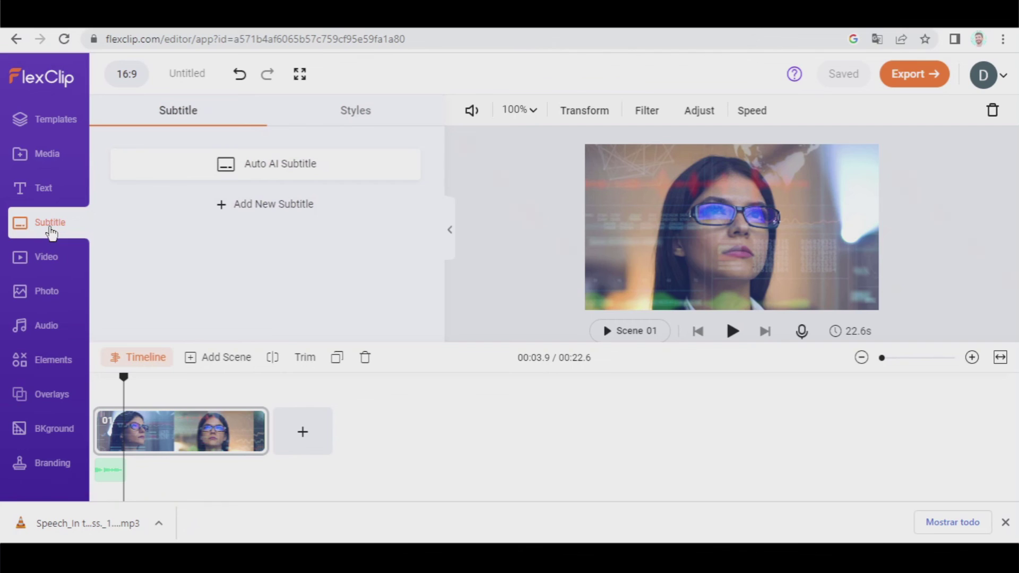